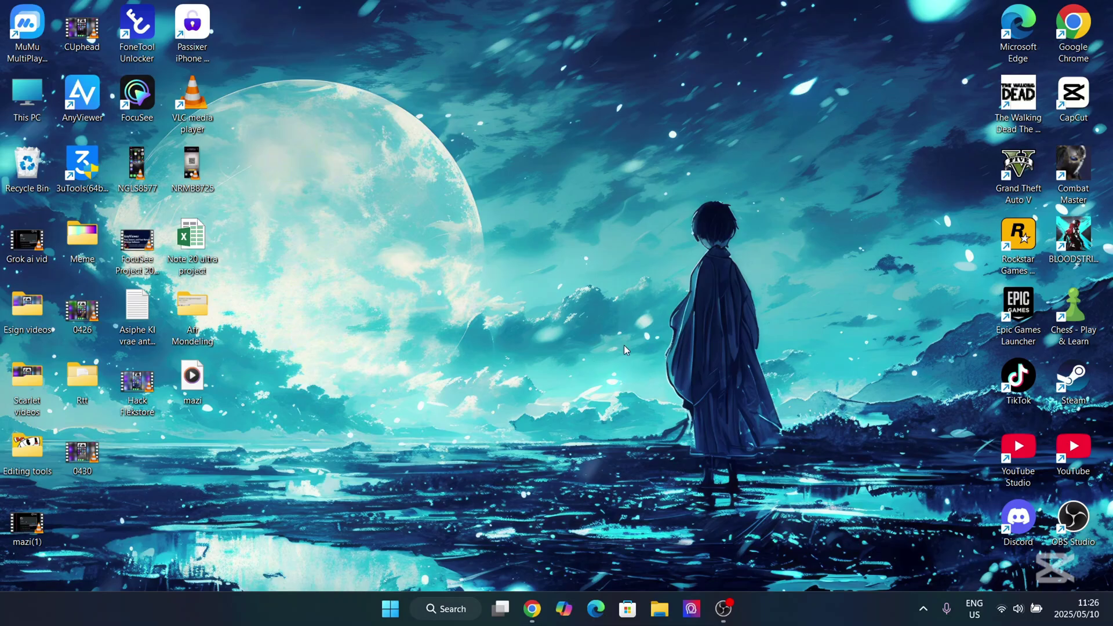
# - Switch to Chrome and download the Delta-670.714-02 APK from its MediaFire page, closing the advert window
pyautogui.click(532, 608)
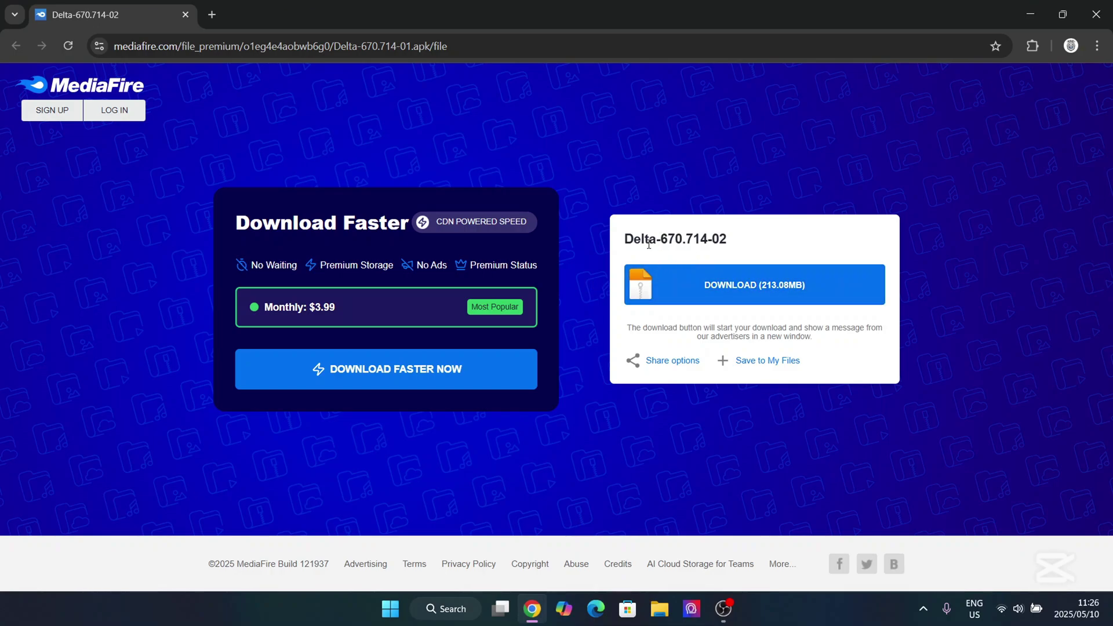
pyautogui.moveTo(636, 238); pyautogui.dragTo(729, 244)
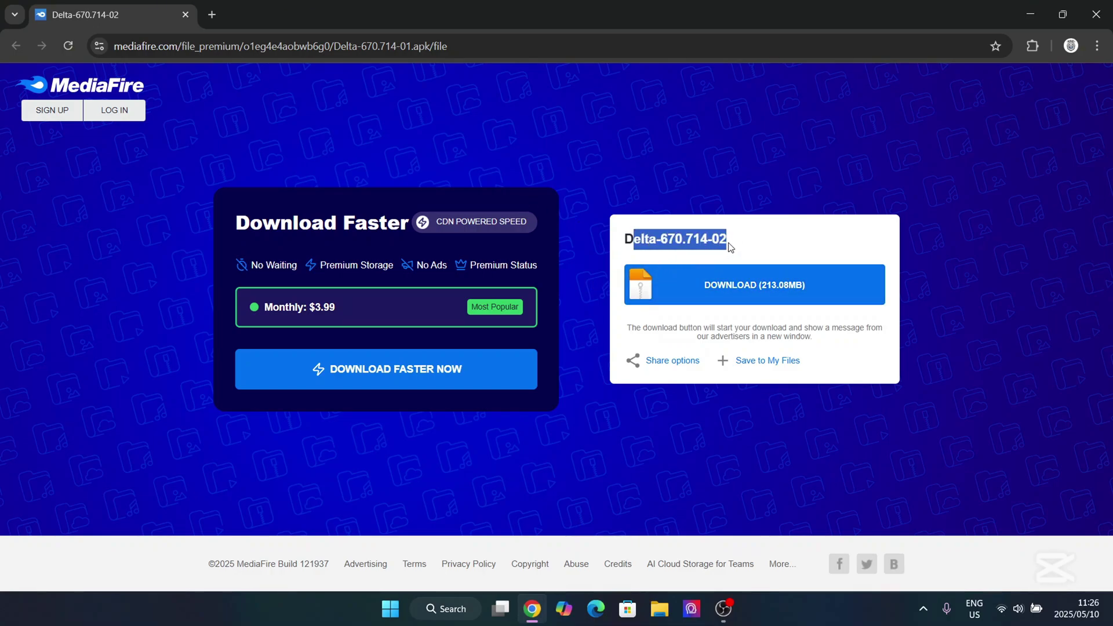
pyautogui.click(725, 242)
pyautogui.click(806, 284)
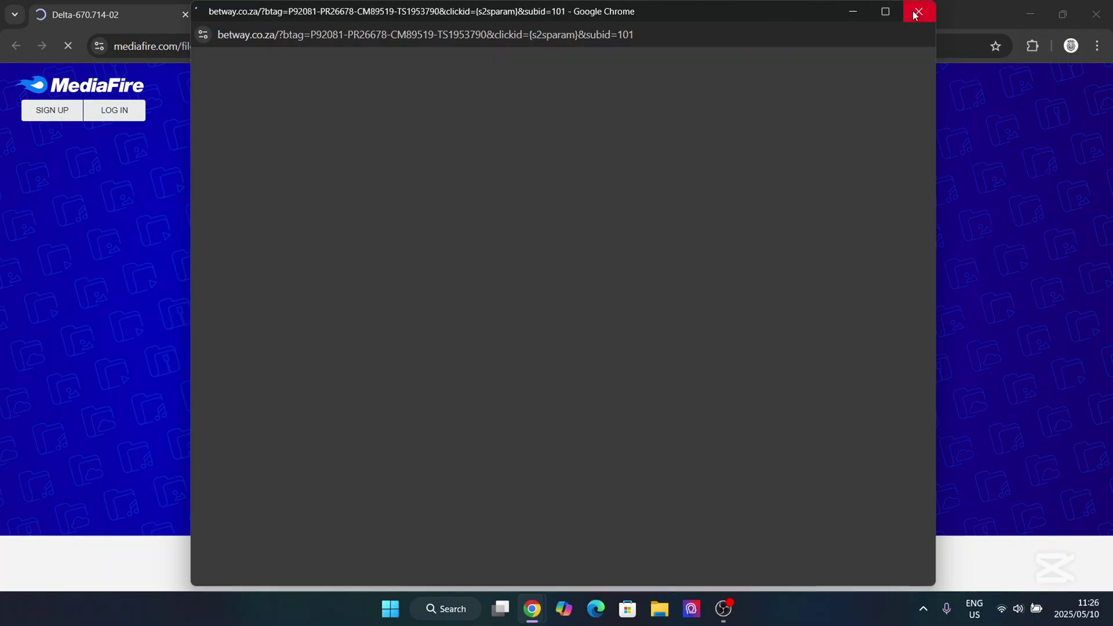
pyautogui.click(904, 15)
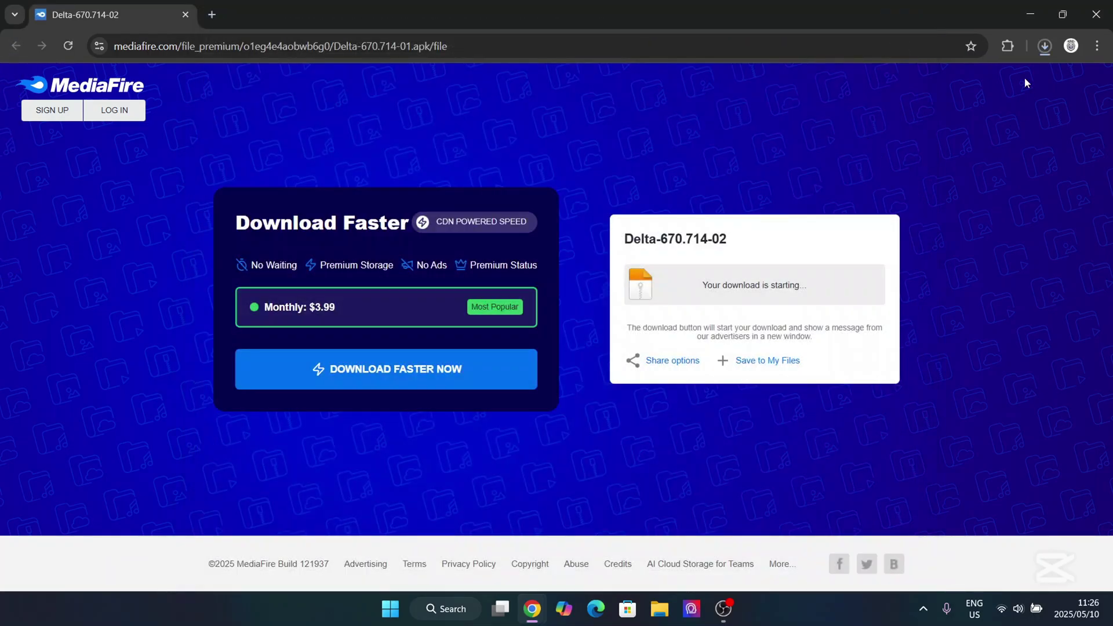
# - Open the full download history to check on the Delta-670.714-02.apk download
pyautogui.click(1042, 38)
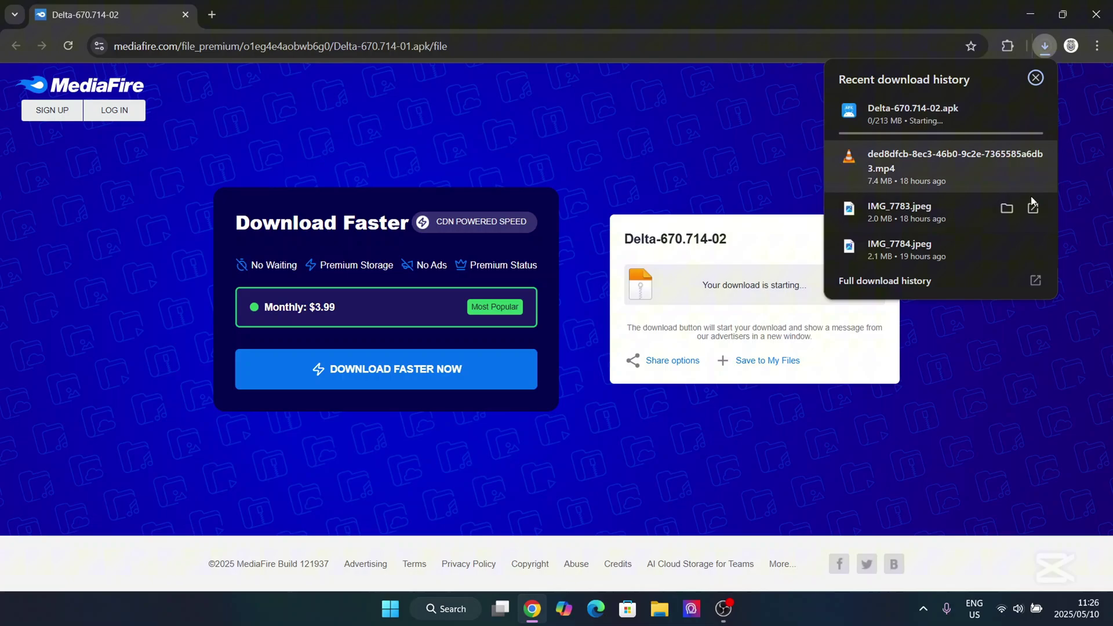
pyautogui.click(944, 280)
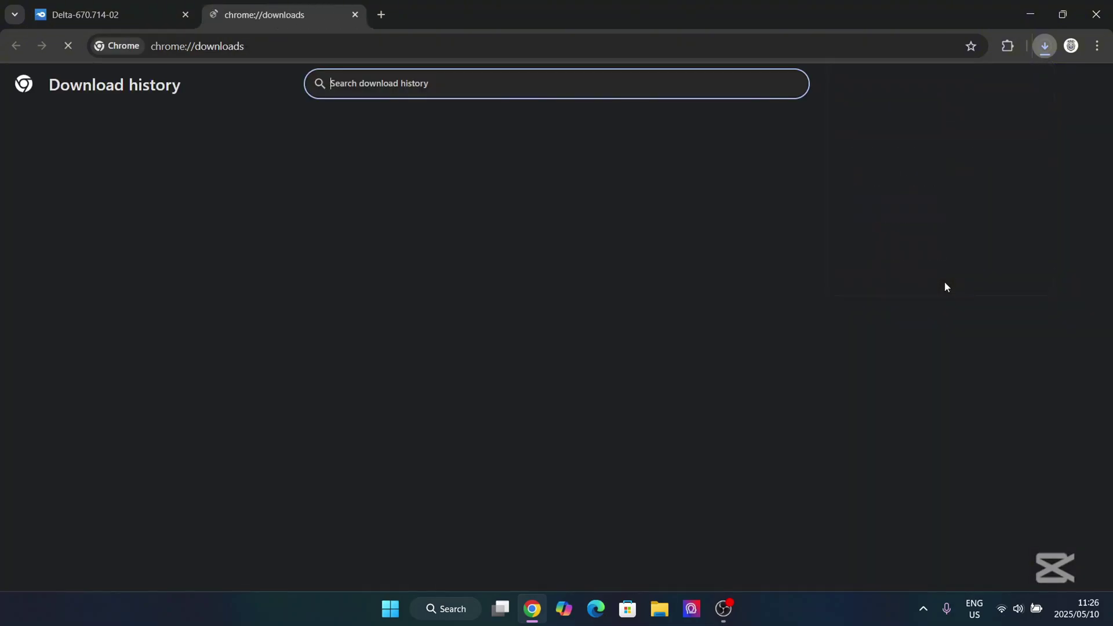
pyautogui.click(776, 315)
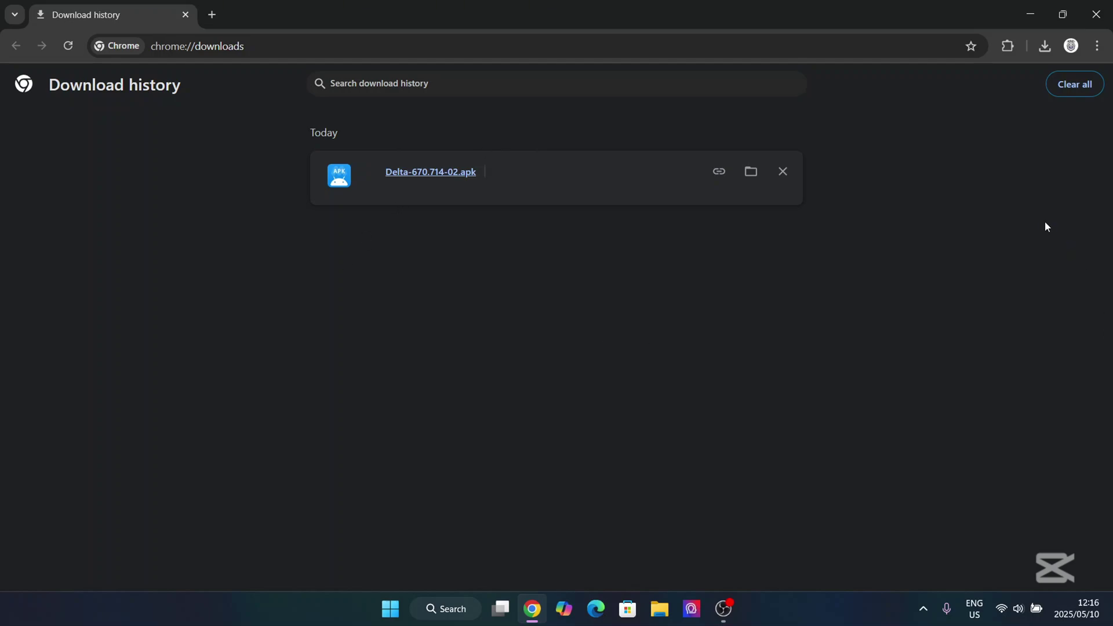
# - Switch to MuMu Multi-instance 12, start the MuMu Player 12 instance and maximize its window
pyautogui.click(1029, 8)
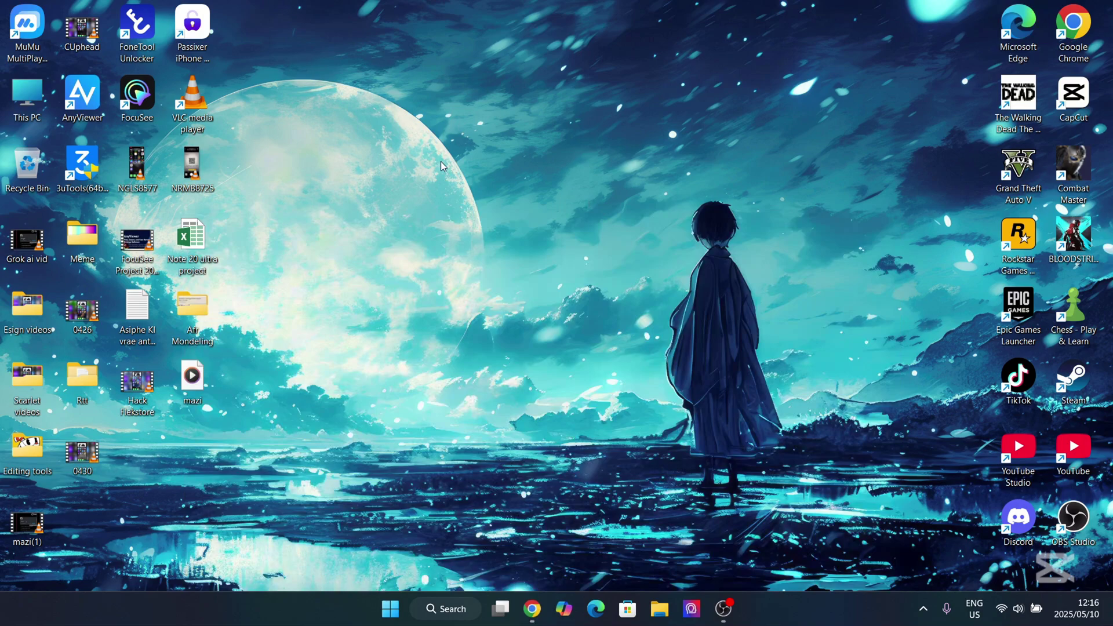
pyautogui.doubleClick(22, 46)
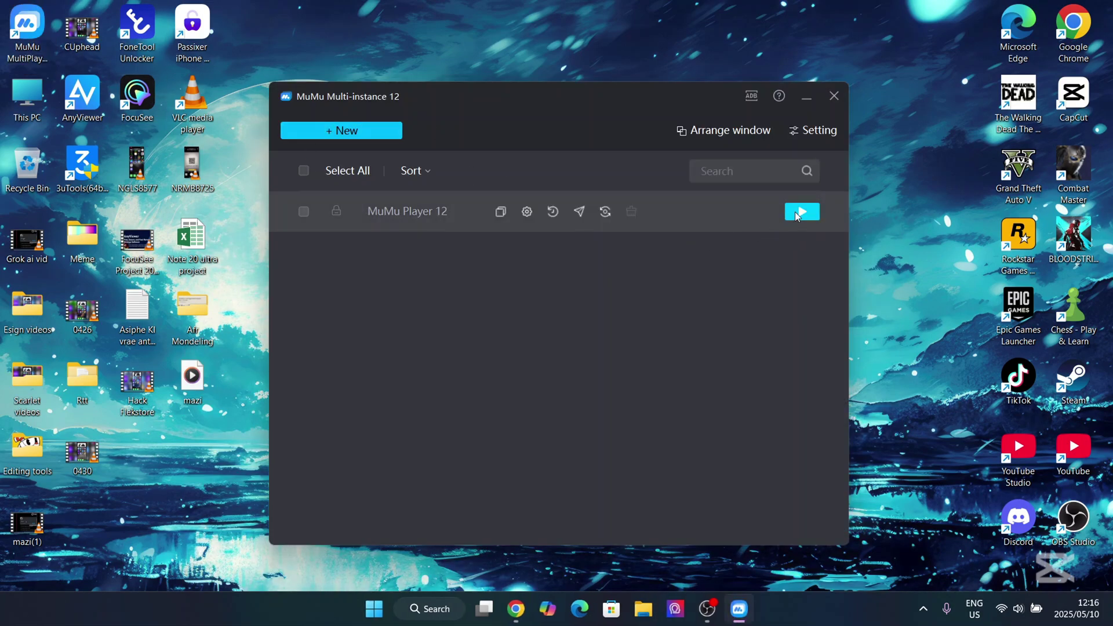
pyautogui.click(800, 212)
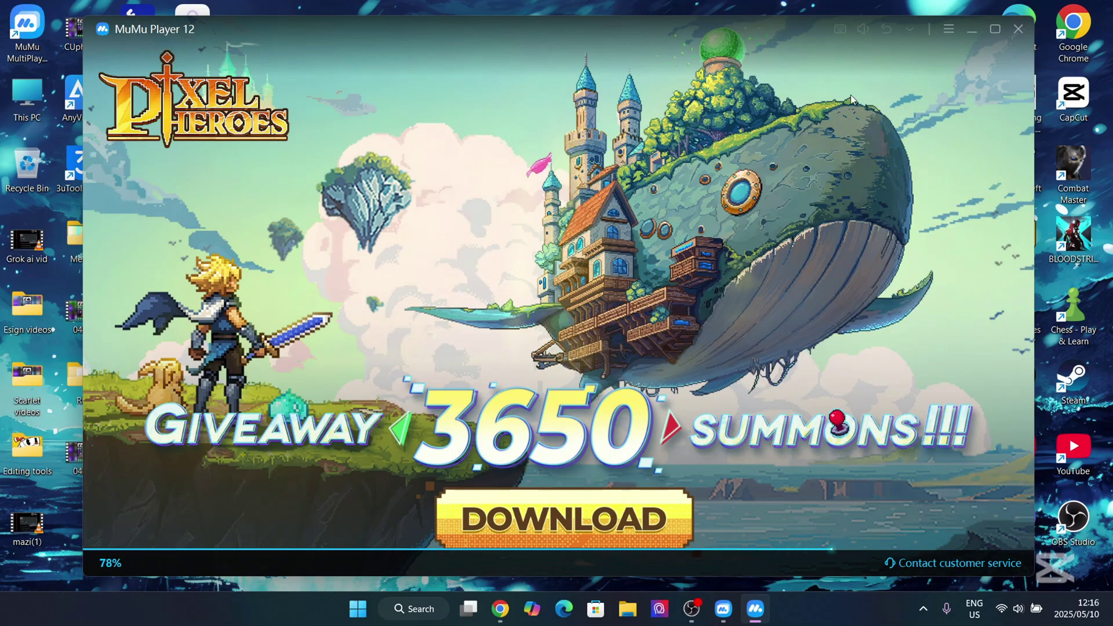
pyautogui.click(999, 34)
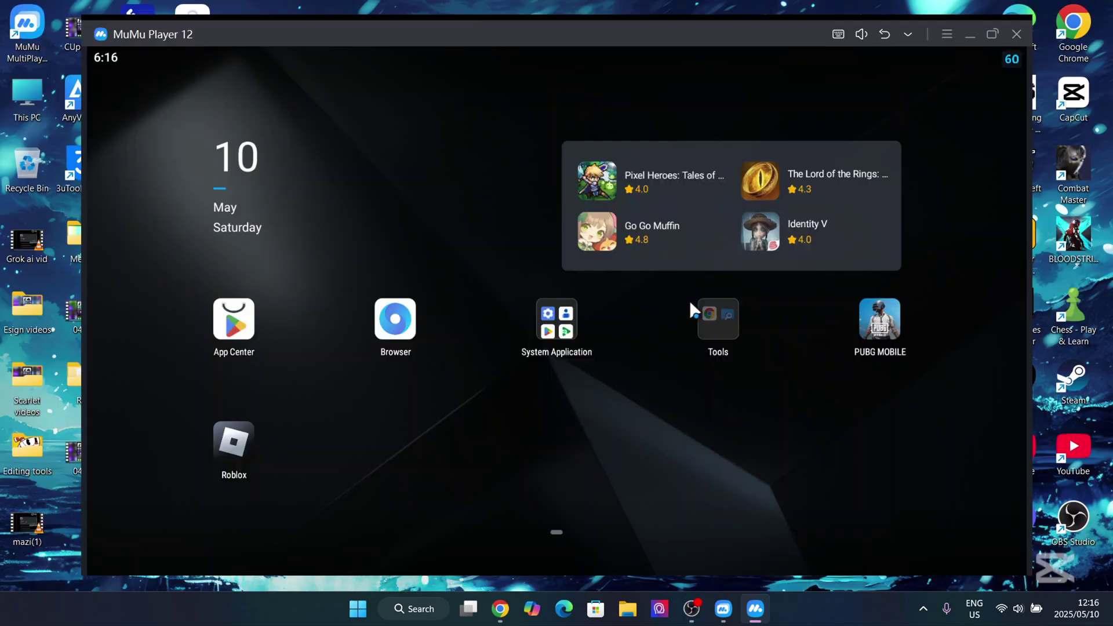
pyautogui.click(990, 38)
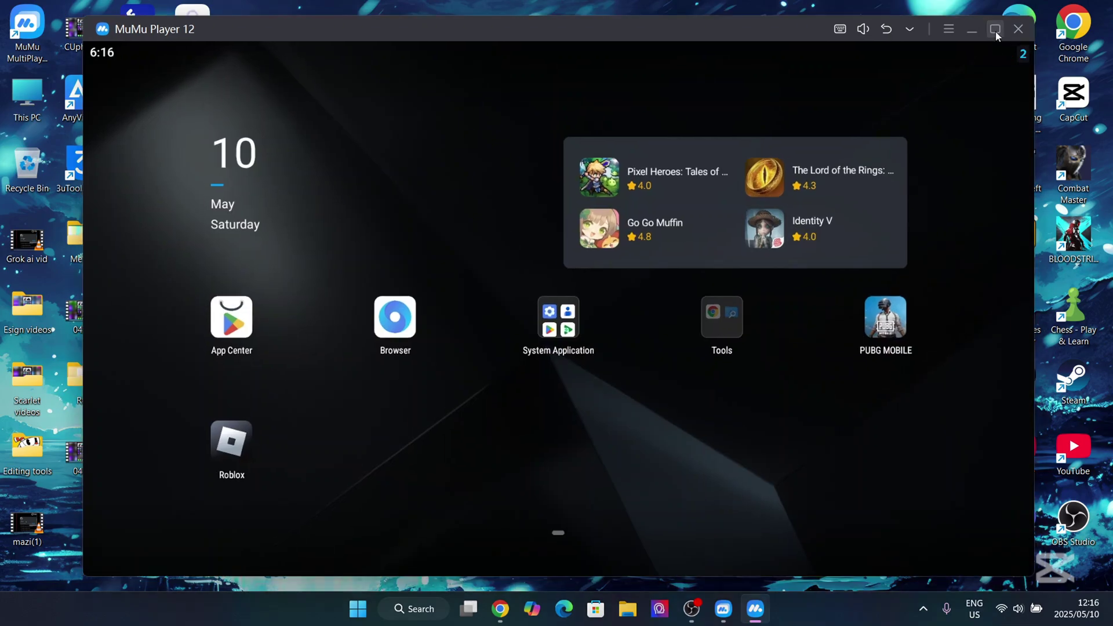
pyautogui.click(995, 30)
# - Uninstall the existing Roblox app from the emulator's home screen
pyautogui.rightClick(198, 451)
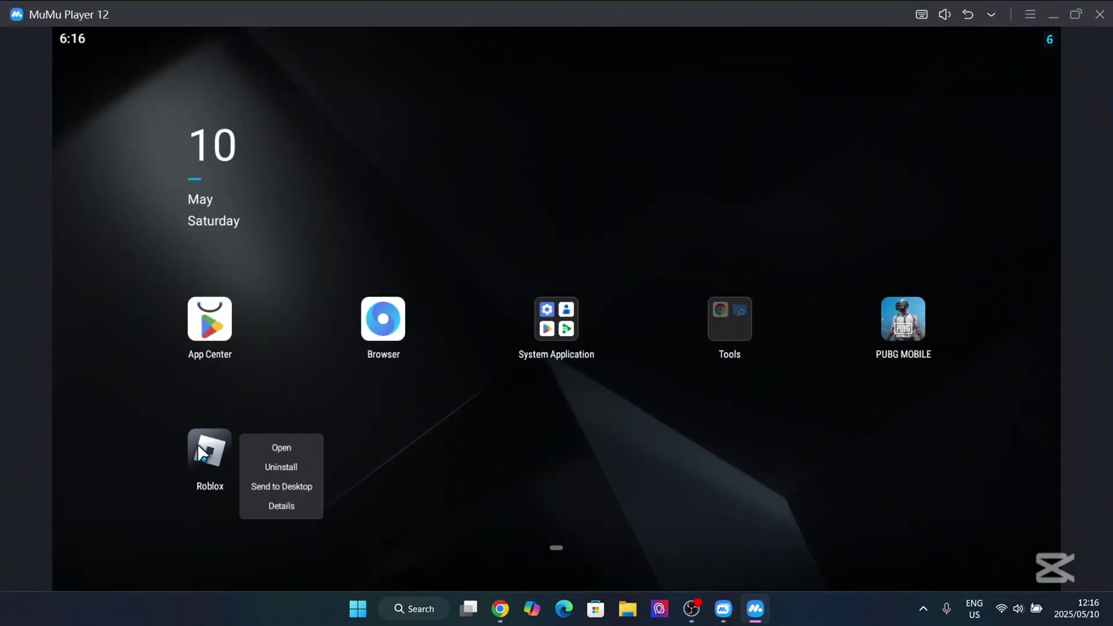
pyautogui.click(322, 464)
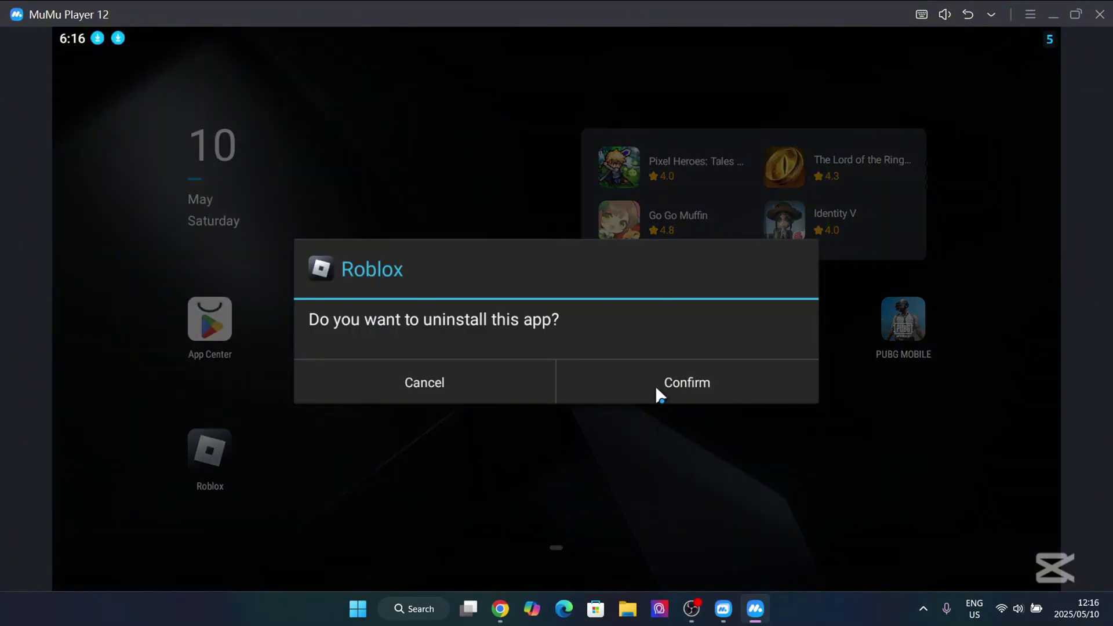
pyautogui.click(656, 388)
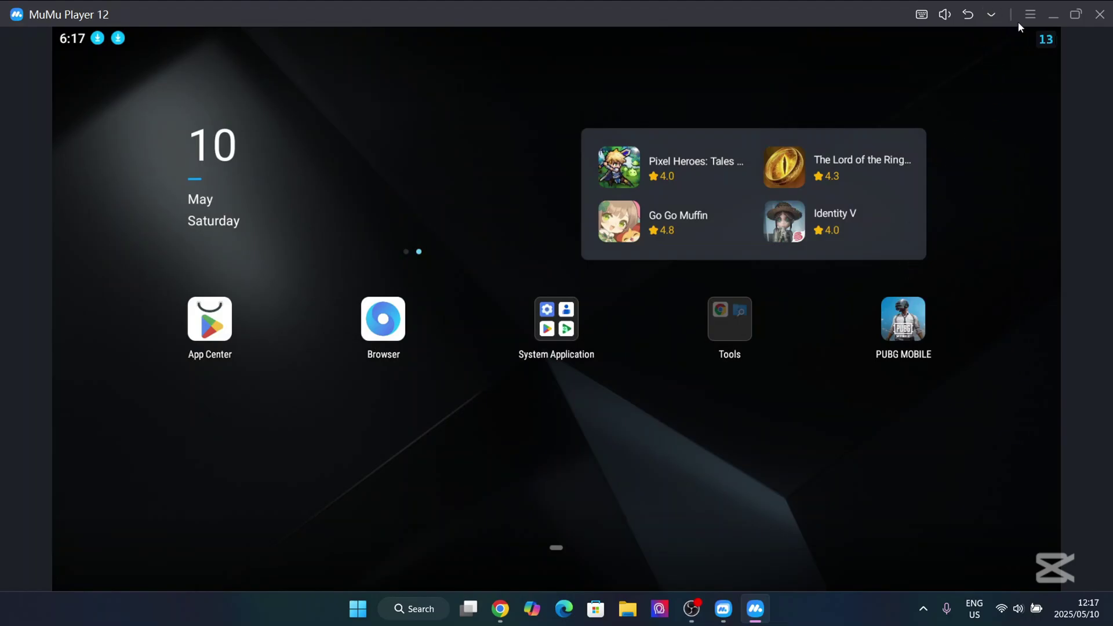
# - Install the Delta-670.714-02 APK from the Downloads folder into the emulator
pyautogui.click(991, 13)
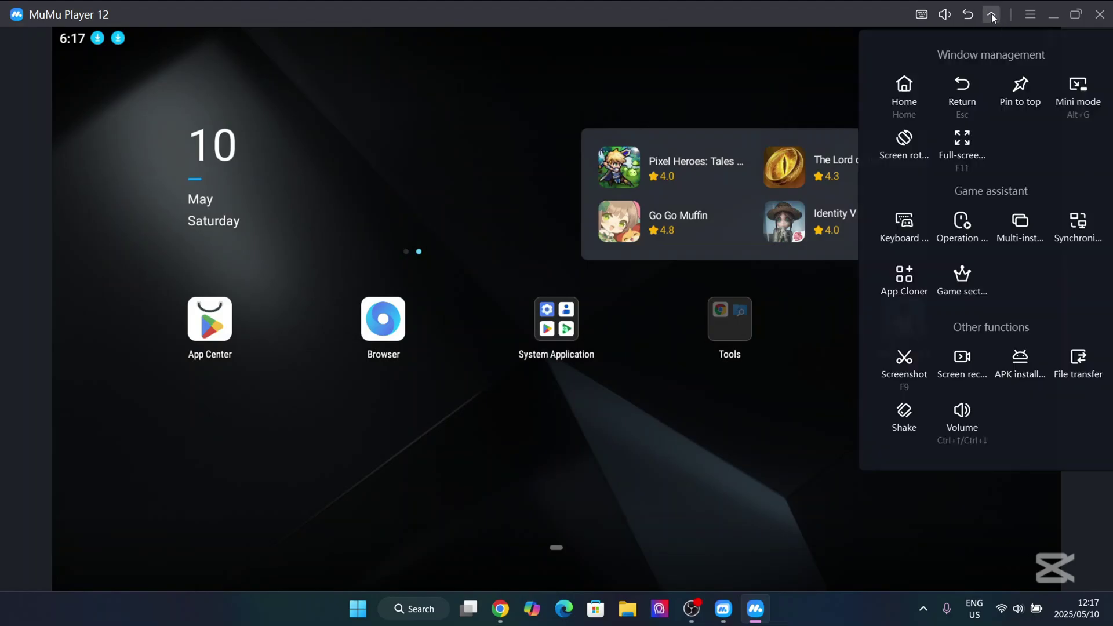
pyautogui.click(1021, 371)
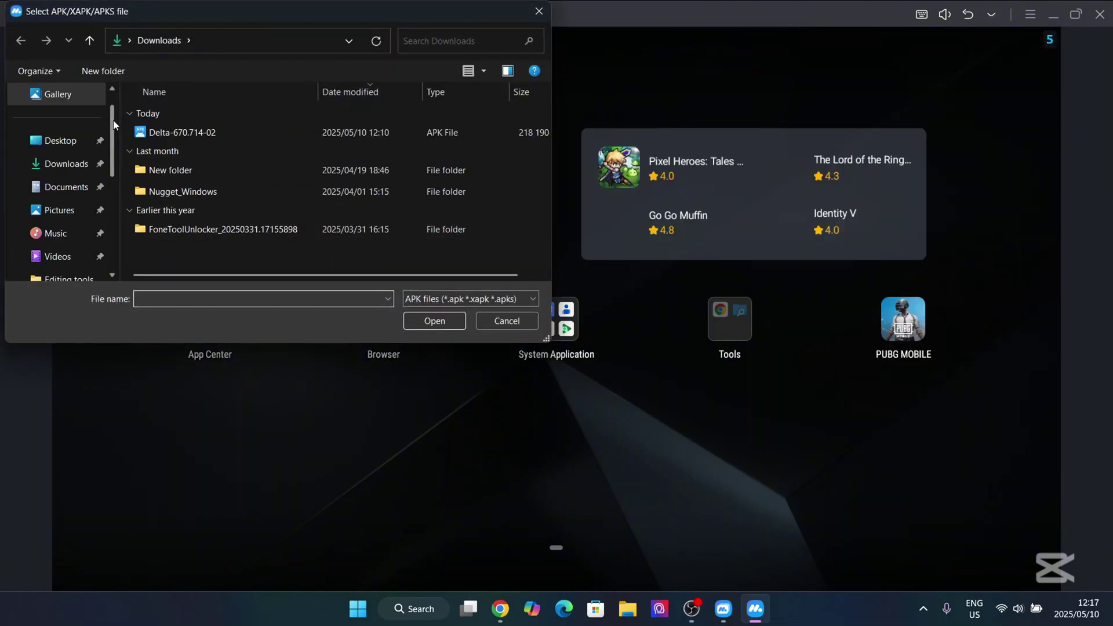
pyautogui.click(180, 132)
pyautogui.click(450, 320)
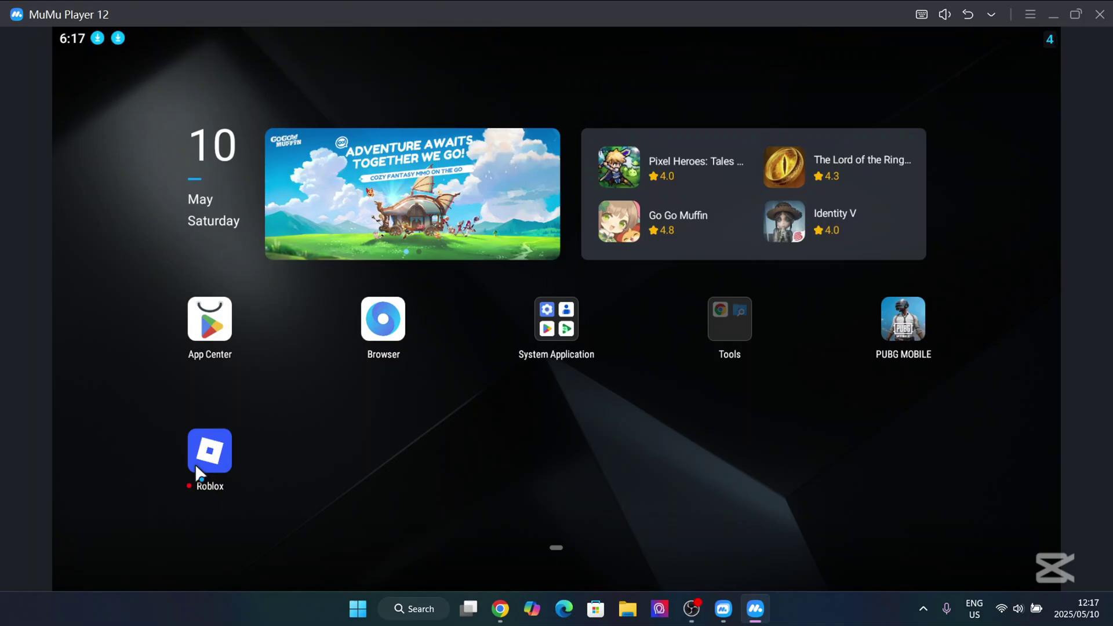
# - Launch the newly installed Roblox app, allow it access to manage all files, and choose to sign in
pyautogui.click(209, 450)
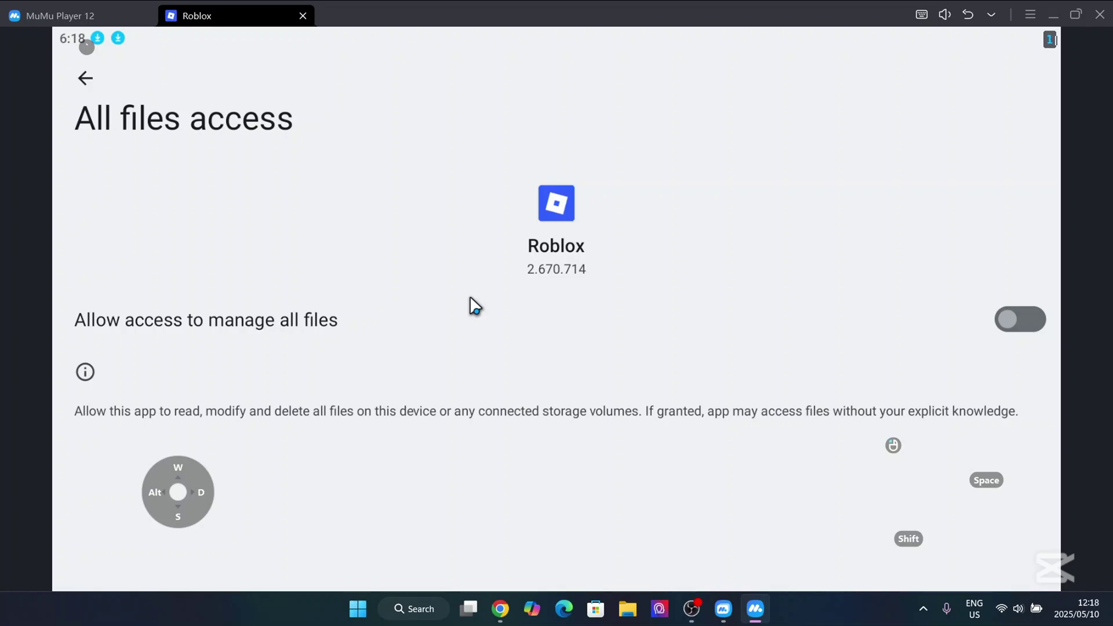
pyautogui.click(1024, 311)
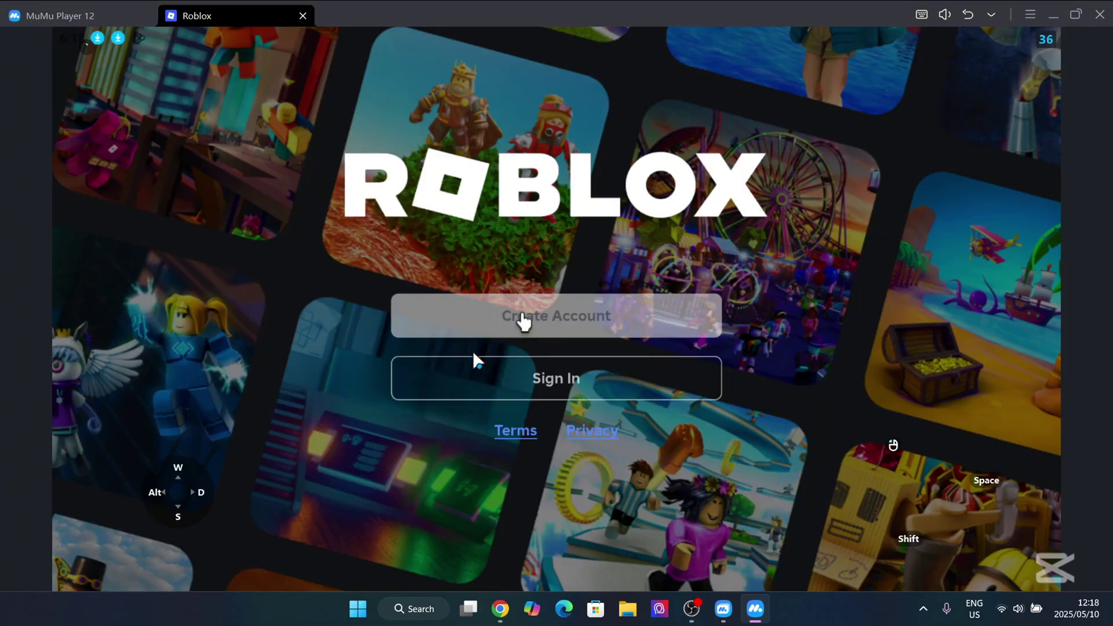
pyautogui.click(521, 377)
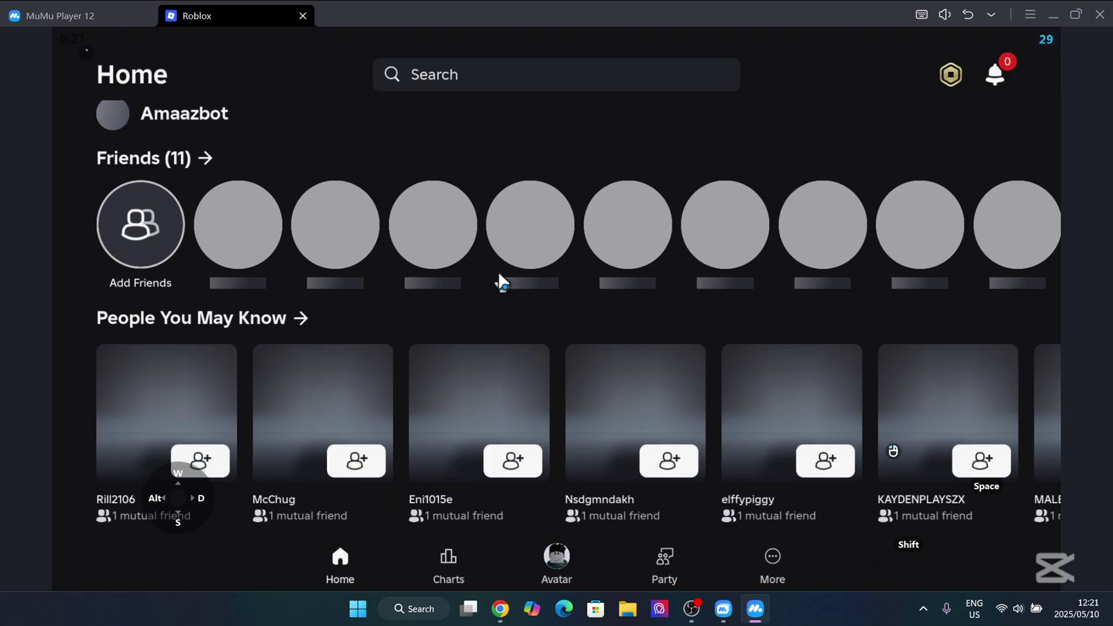
# - Look through the Roblox home page's friends, recommended, continue and sponsored sections
pyautogui.scroll(-5, 452, 286)
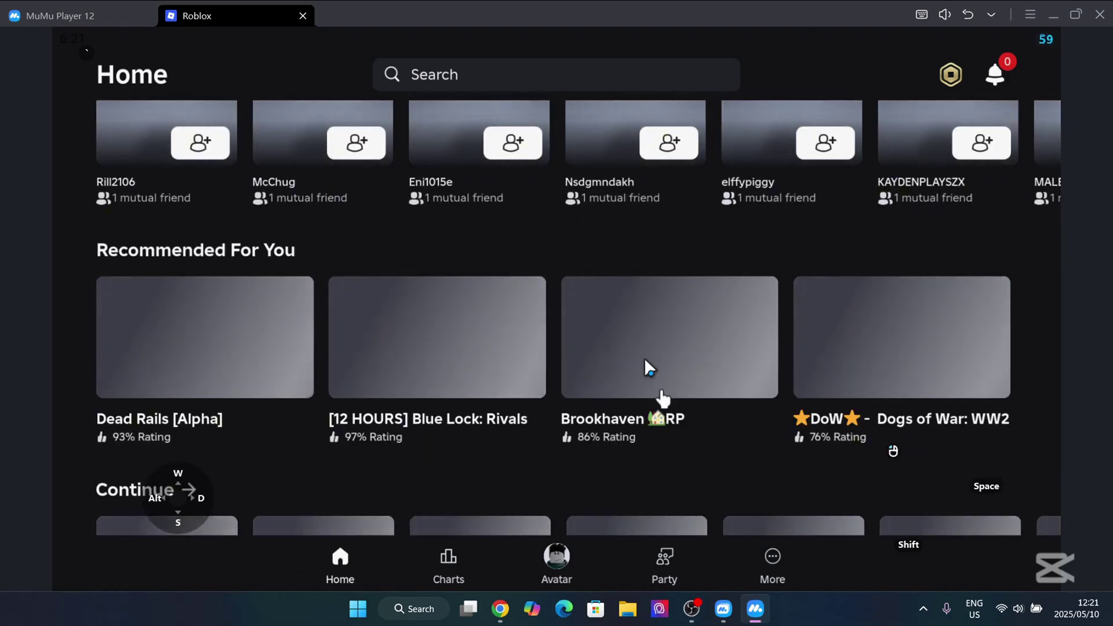
pyautogui.scroll(-3, 516, 330)
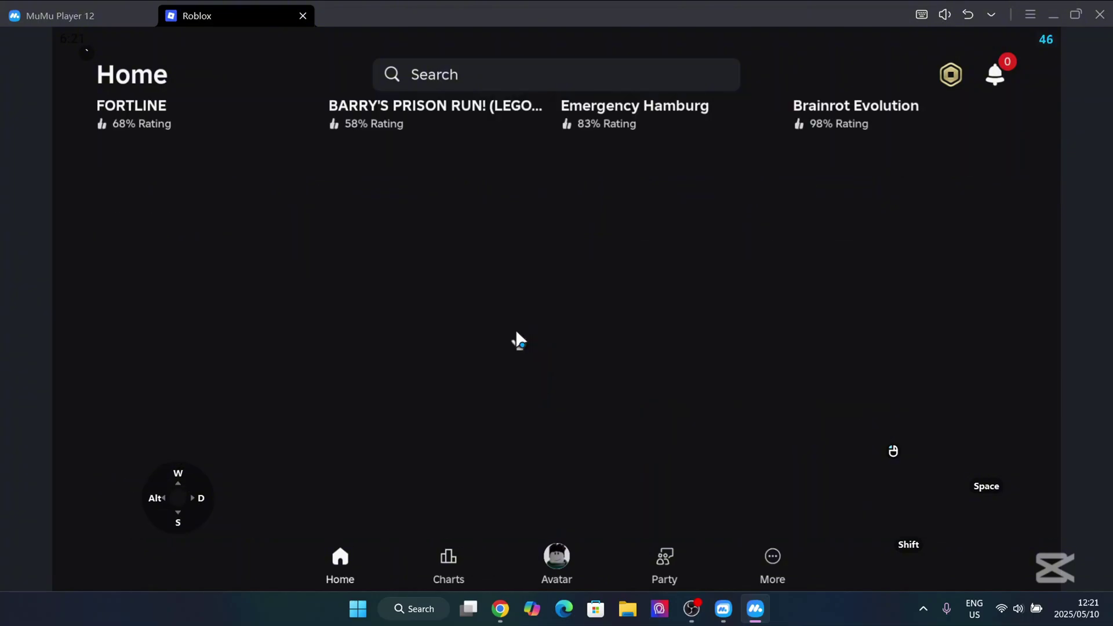
pyautogui.scroll(10, 493, 326)
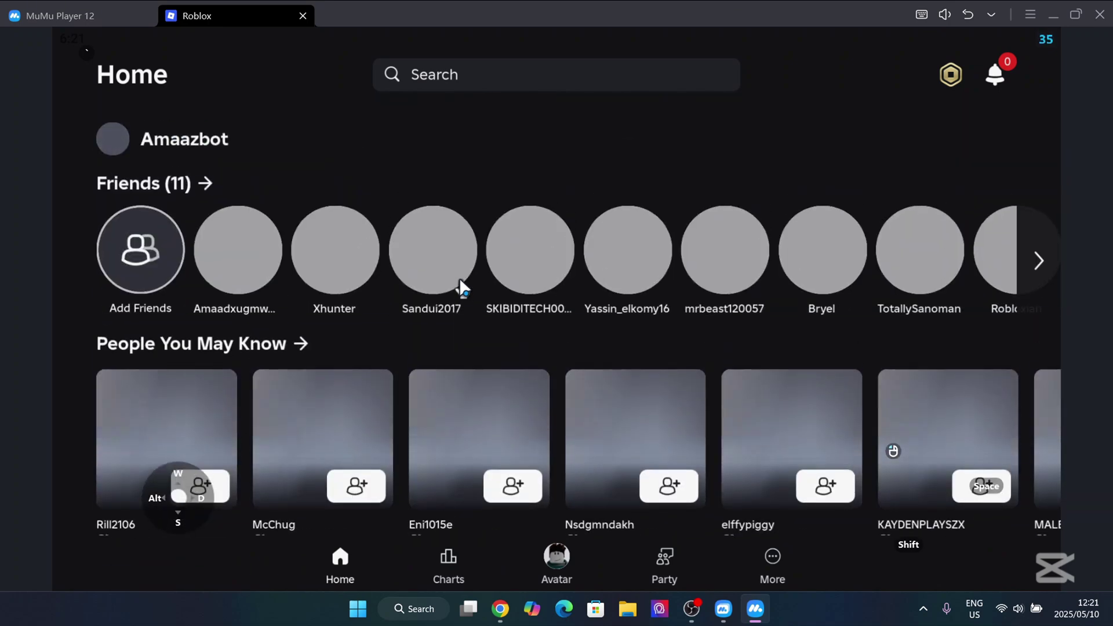
pyautogui.scroll(-3, 460, 290)
pyautogui.scroll(-5, 464, 301)
pyautogui.scroll(10, 516, 362)
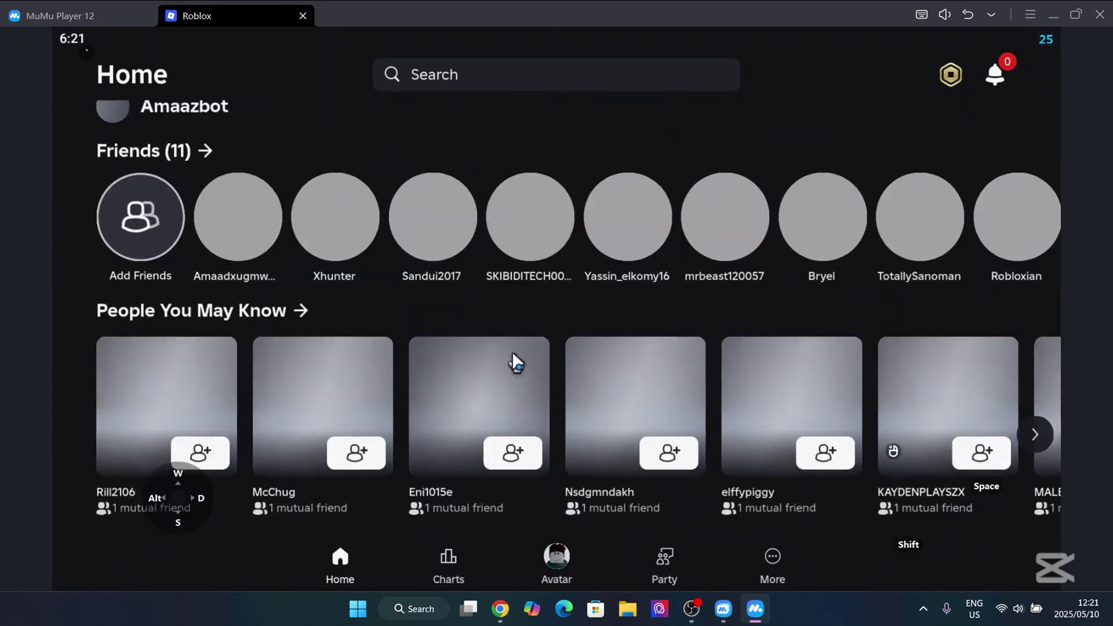
pyautogui.scroll(-10, 406, 278)
pyautogui.scroll(9, 333, 259)
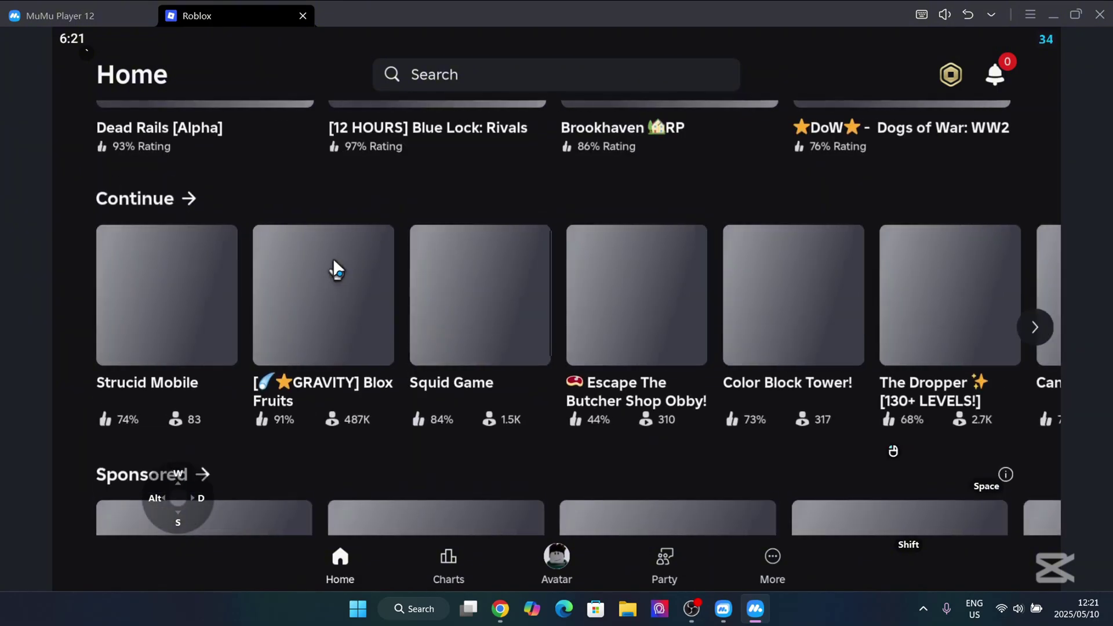
pyautogui.scroll(-5, 332, 270)
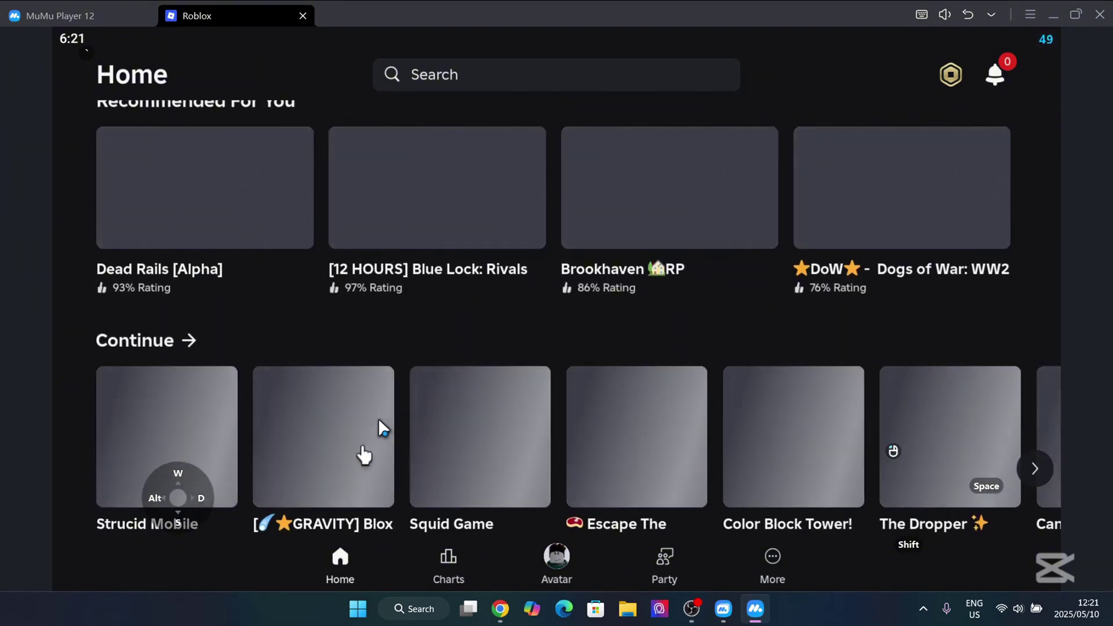
pyautogui.scroll(-2, 521, 348)
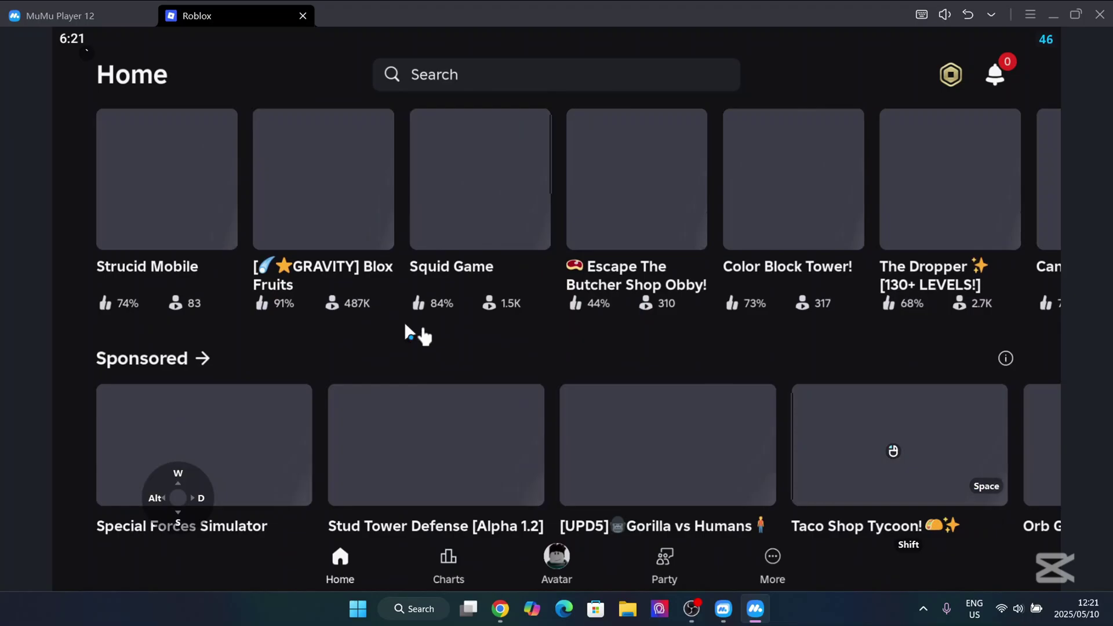
pyautogui.scroll(-6, 402, 325)
pyautogui.scroll(10, 399, 325)
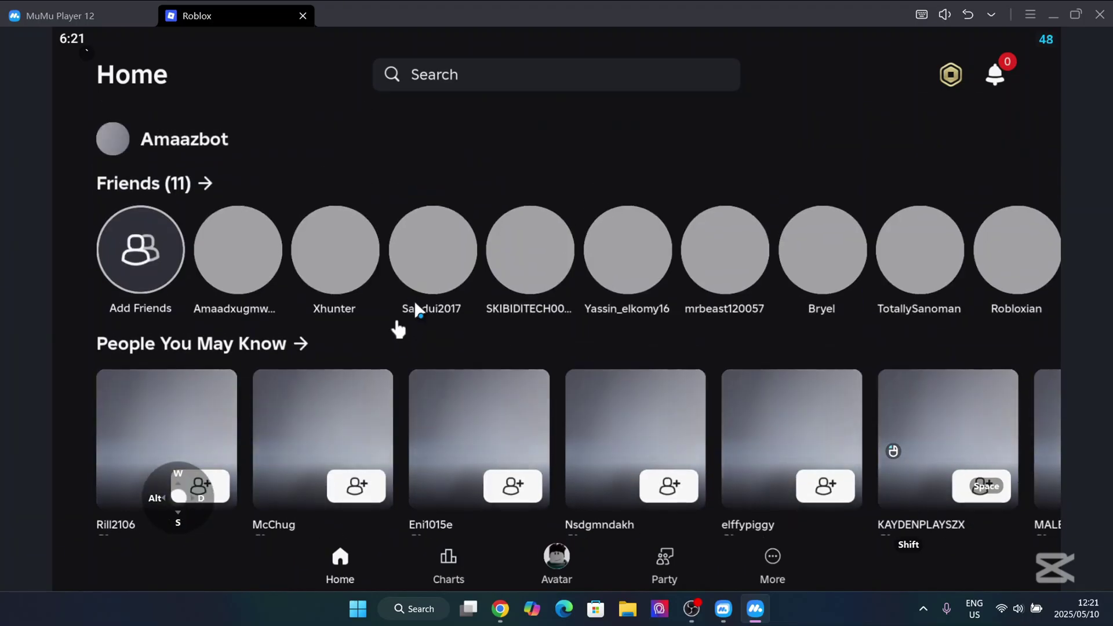